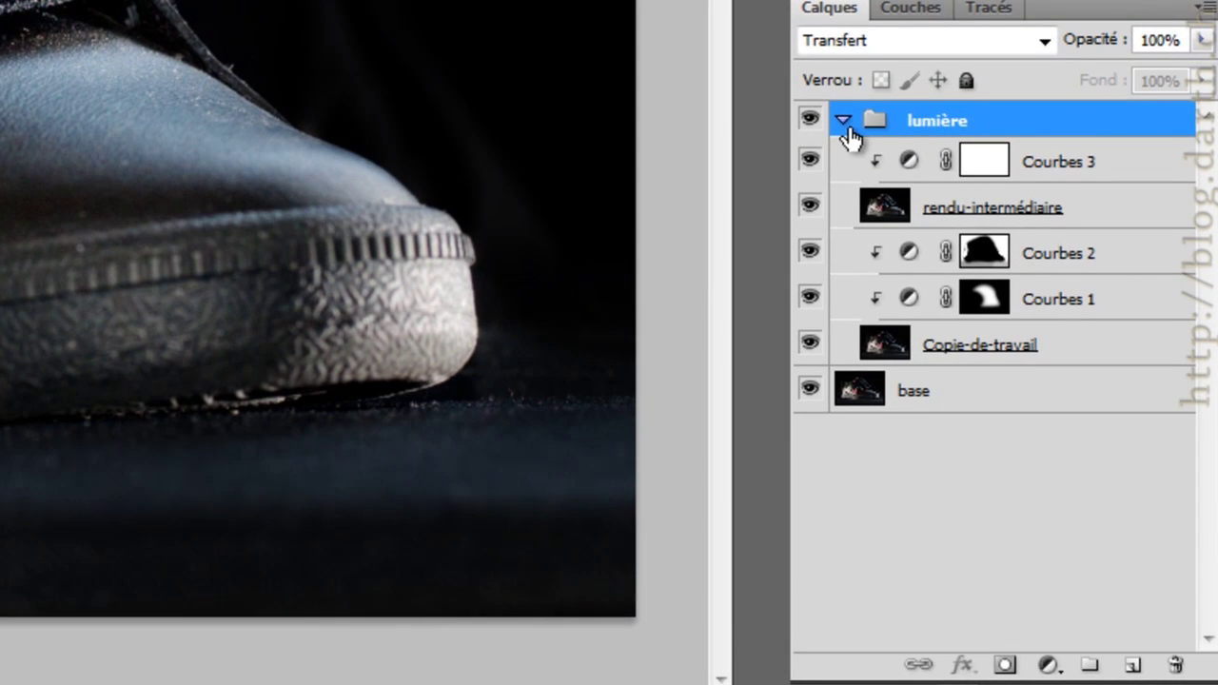
- Collapse the "lumière" layer group and delete it, leaving only the base layer
left_click(843, 120)
left_click_drag(1034, 114, 1167, 669)
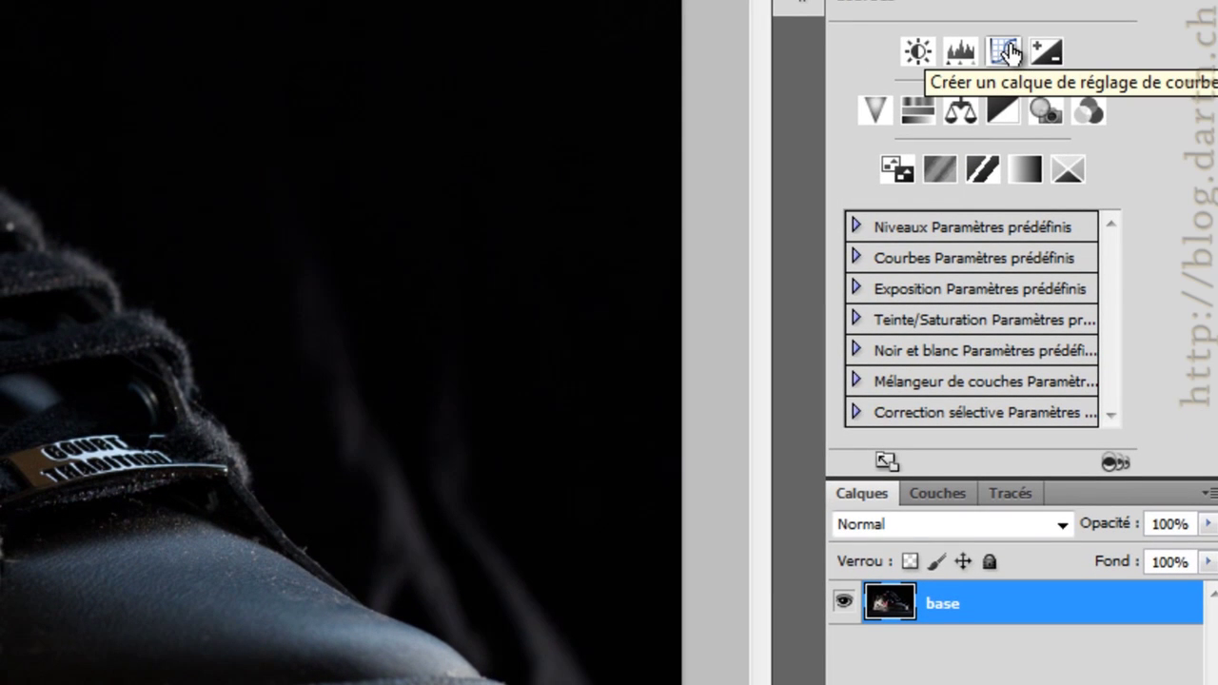
- Add a brightening Curves layer clipped to the base layer, with input 89 and output 171, and fill its mask with black
left_click(1007, 52)
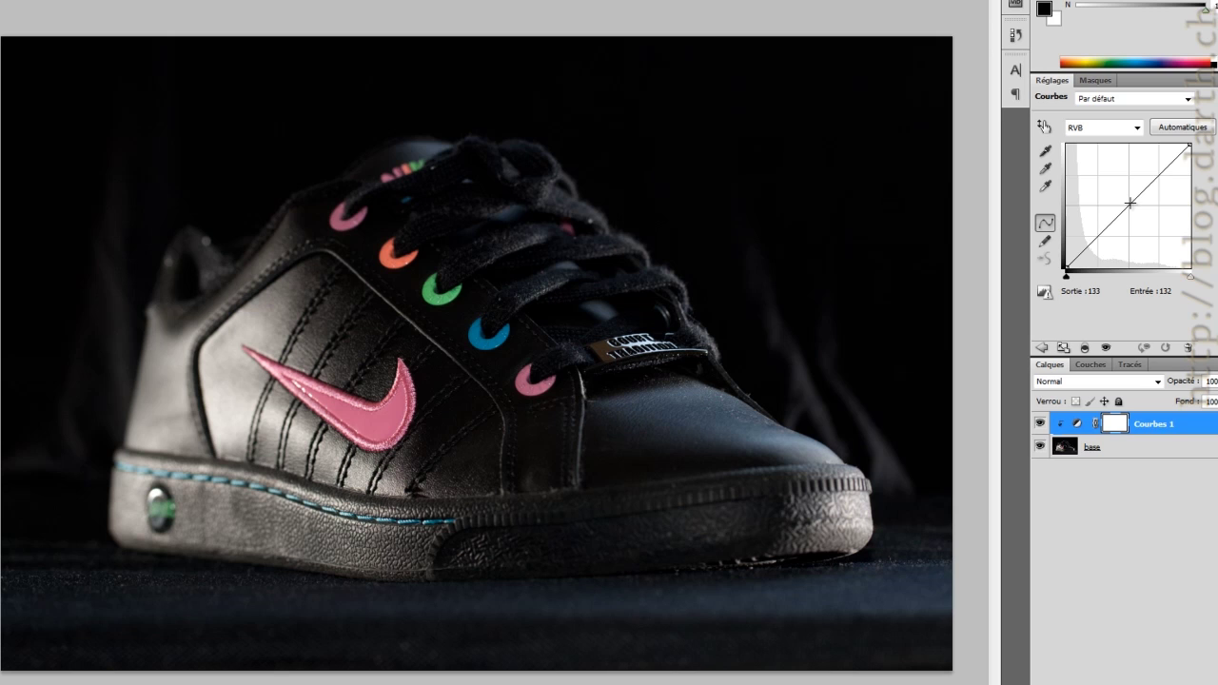
mouse_move(1130, 203)
left_mouse_down()
mouse_move(1114, 170)
mouse_move(1114, 192)
left_mouse_up()
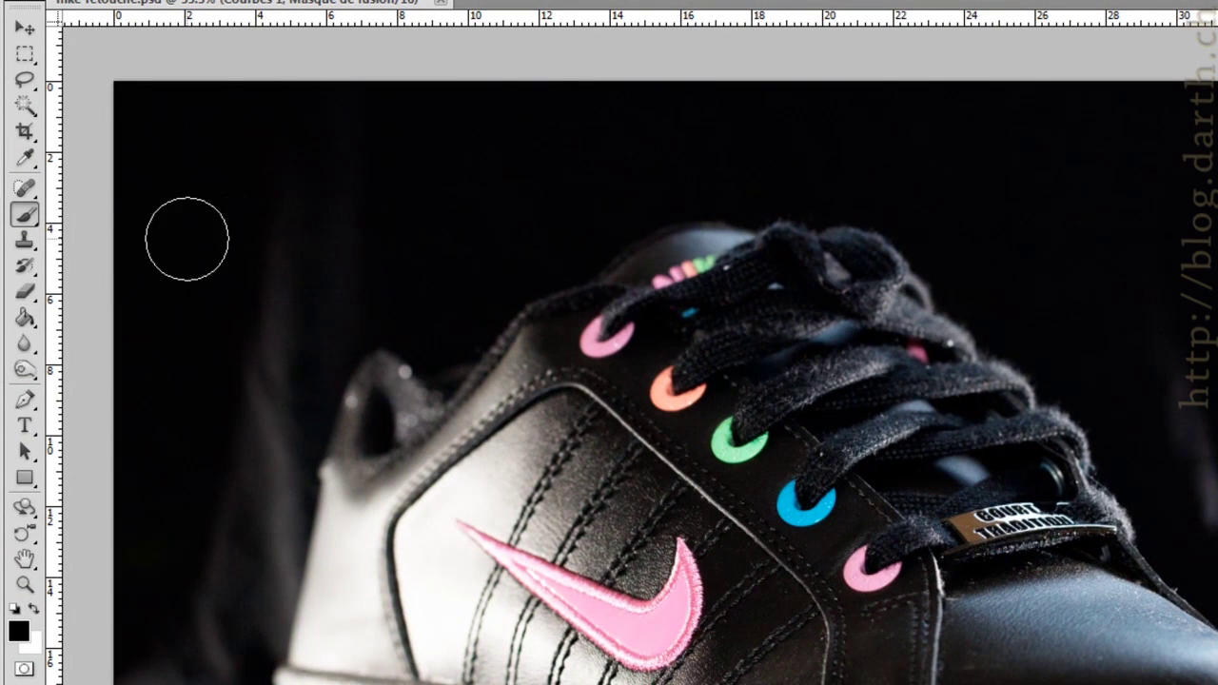
left_click(23, 321)
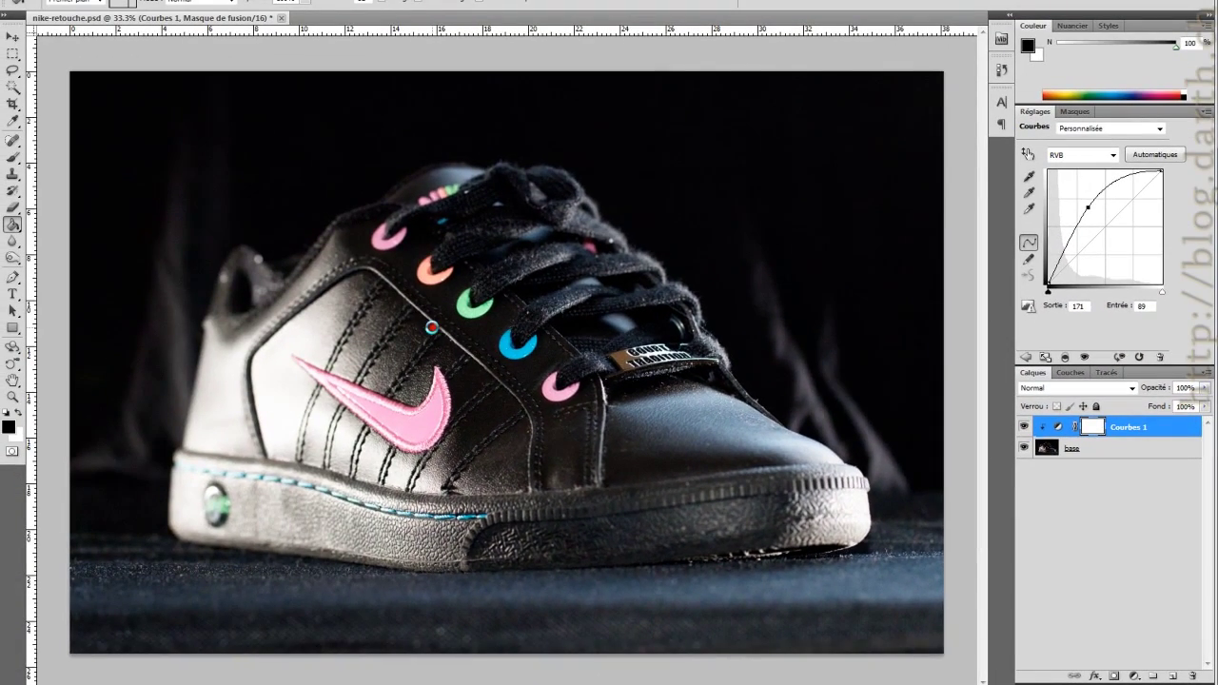
key("ctrl+i")
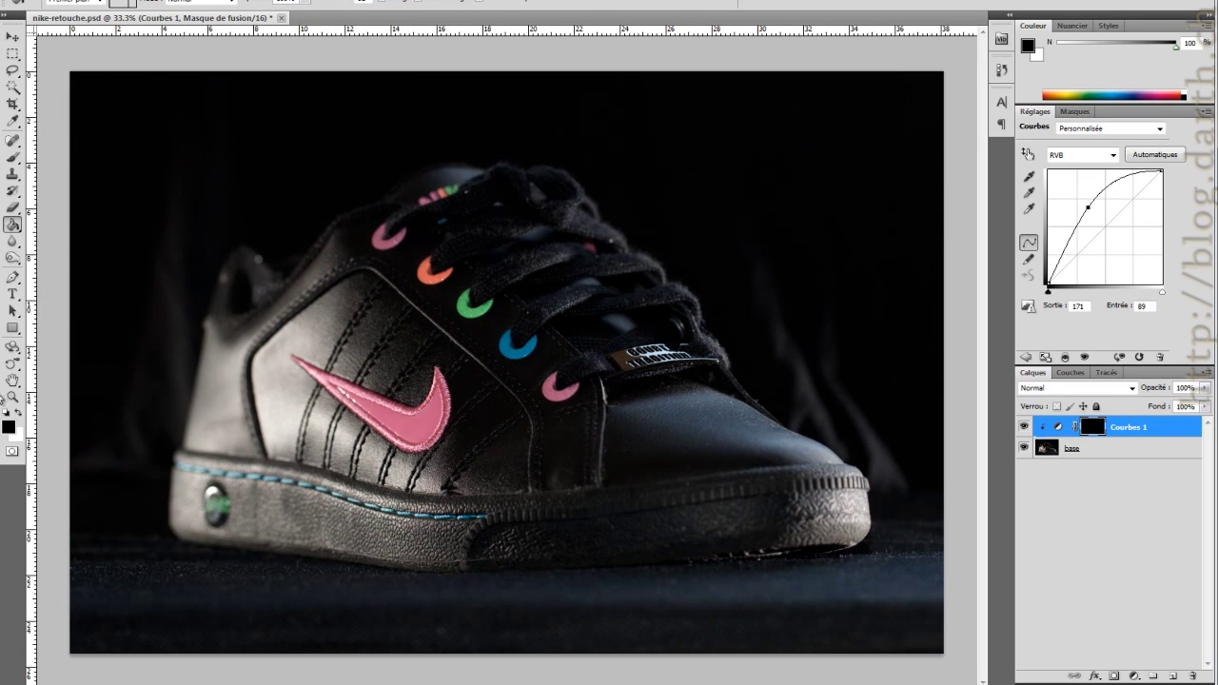
- Paint white over the laces on the Courbes 1 mask with a soft brush of about 324 px
left_click(14, 408)
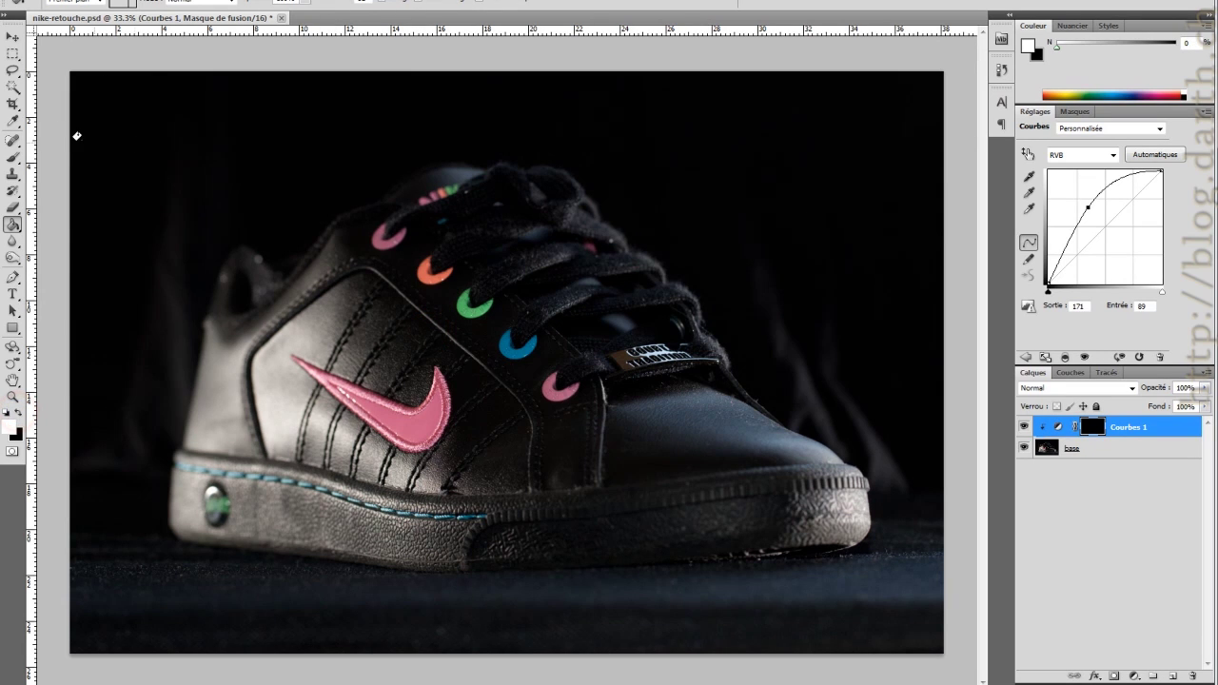
left_click(12, 159)
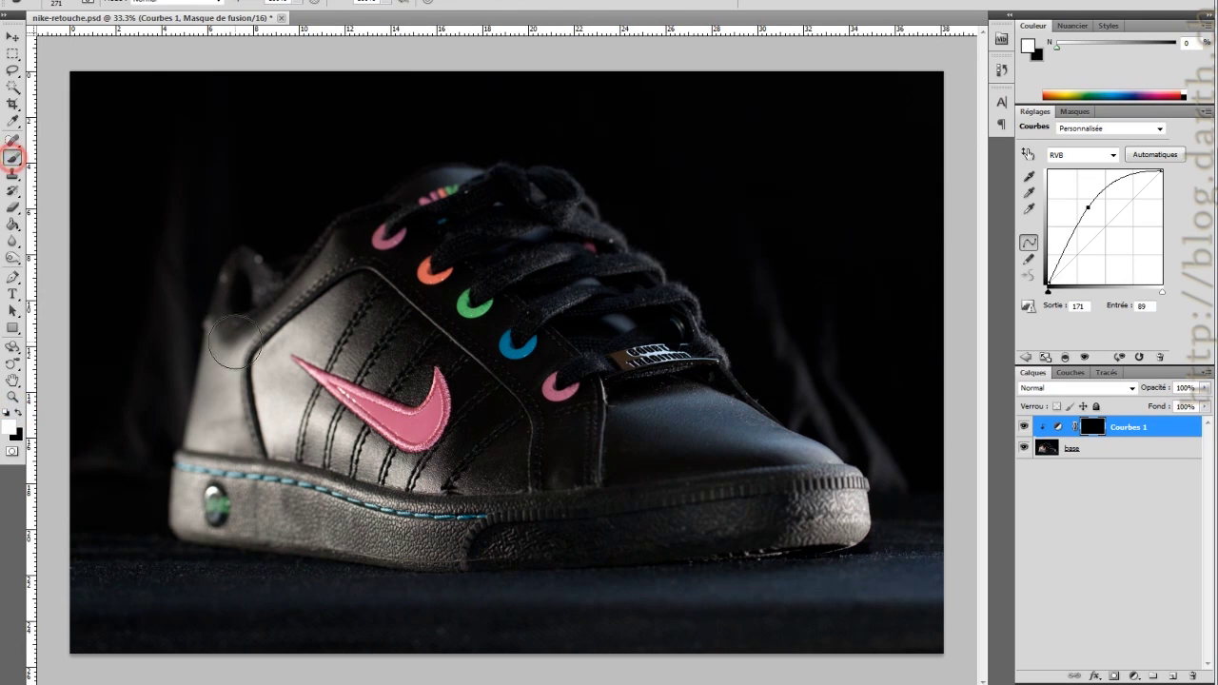
left_click(521, 334)
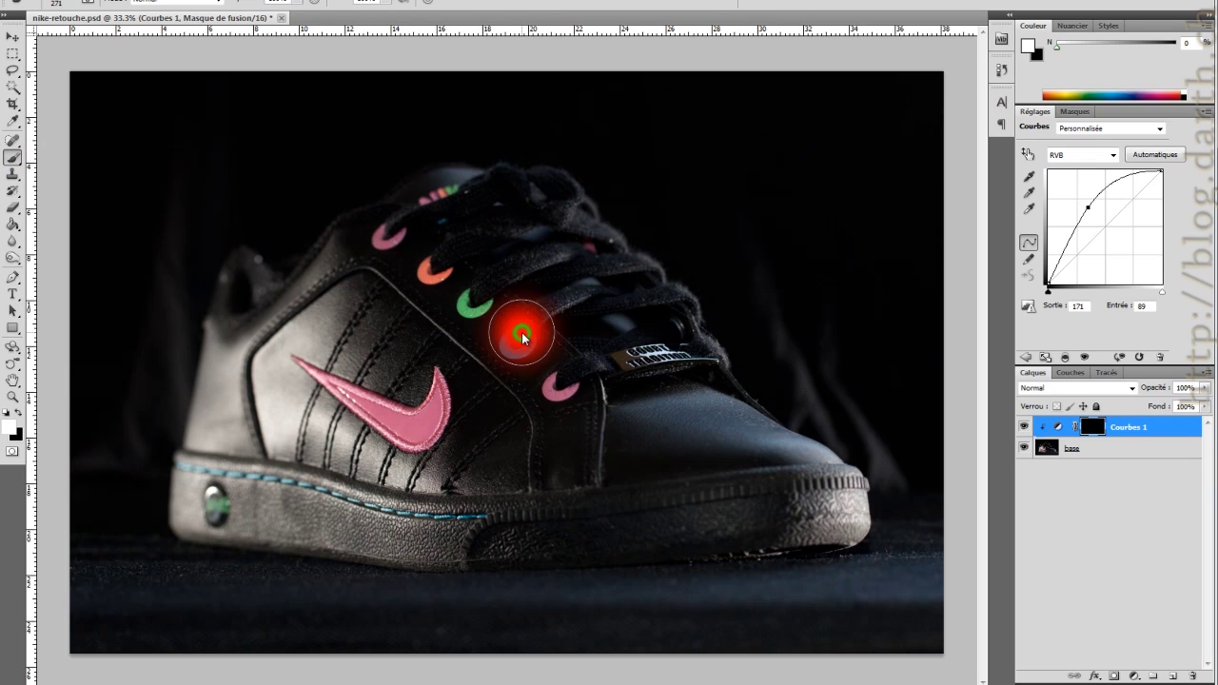
right_click(522, 332, "alt")
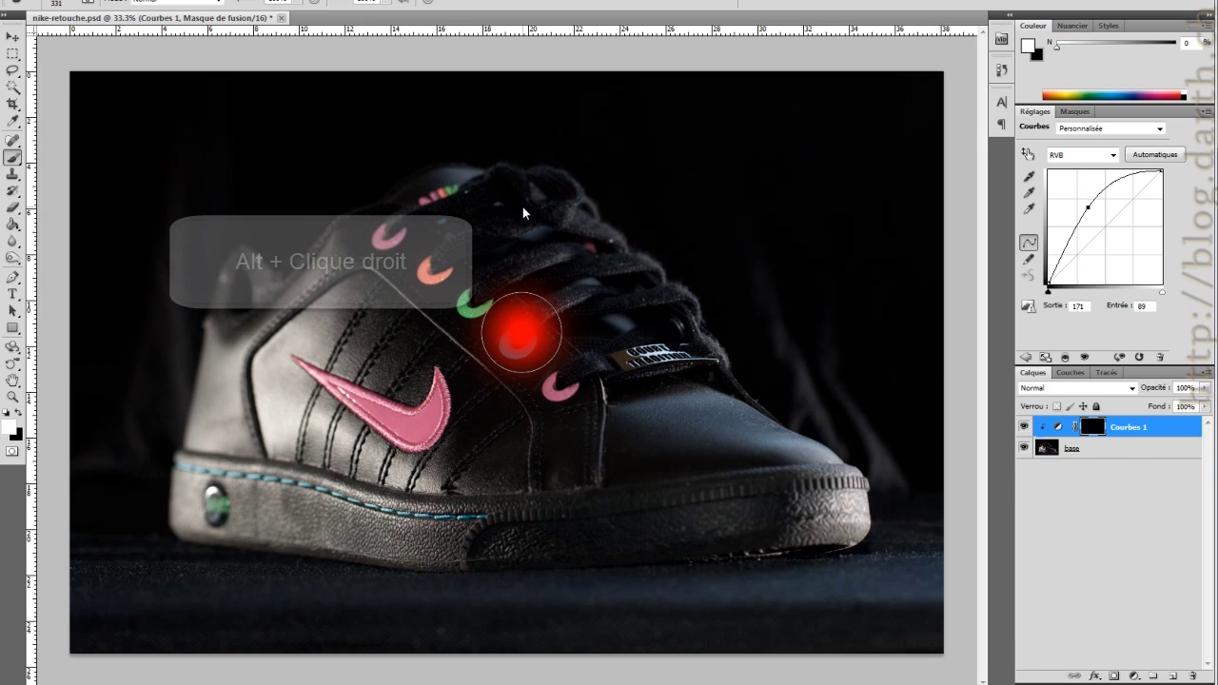
left_click_drag(523, 206, 530, 407)
left_click_drag(531, 281, 523, 179)
left_click_drag(525, 156, 489, 168)
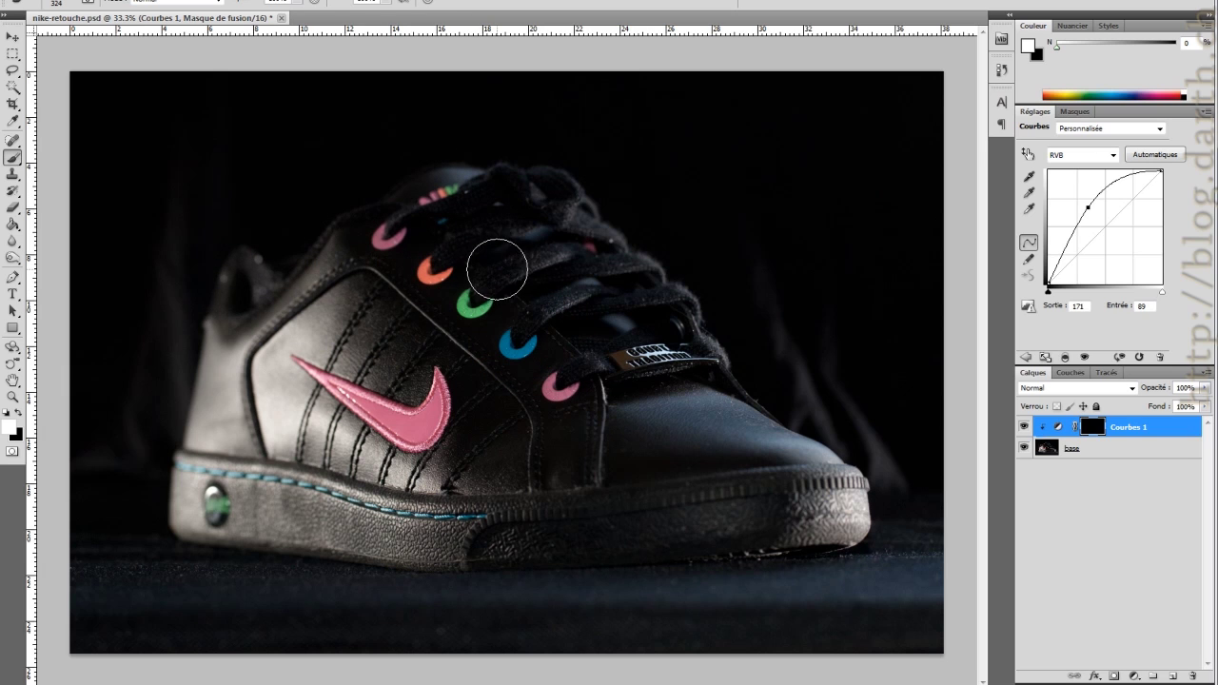
mouse_move(511, 252)
left_mouse_down()
mouse_move(421, 217)
mouse_move(570, 354)
mouse_move(643, 334)
mouse_move(554, 238)
mouse_move(477, 218)
mouse_move(506, 207)
mouse_move(535, 215)
mouse_move(524, 196)
mouse_move(492, 195)
mouse_move(476, 217)
mouse_move(497, 282)
mouse_move(567, 310)
mouse_move(616, 305)
mouse_move(600, 281)
mouse_move(571, 292)
mouse_move(490, 251)
mouse_move(527, 281)
left_mouse_up()
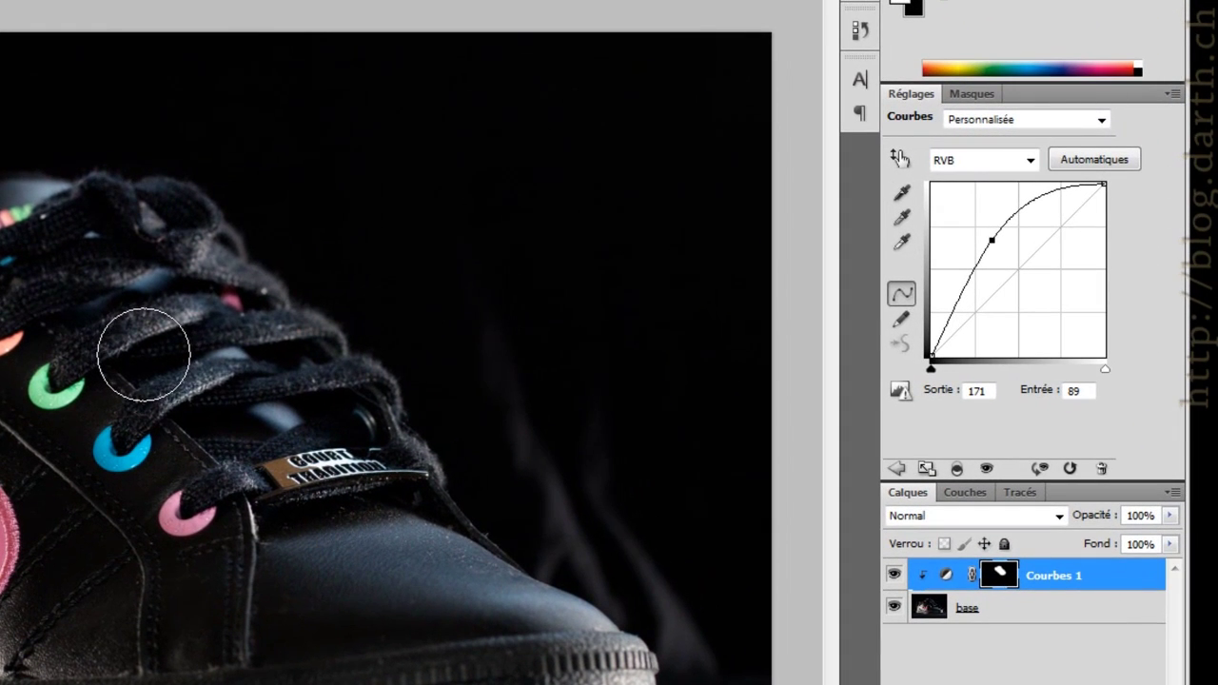
mouse_move(143, 355)
left_mouse_down()
mouse_move(256, 451)
mouse_move(290, 438)
left_mouse_up()
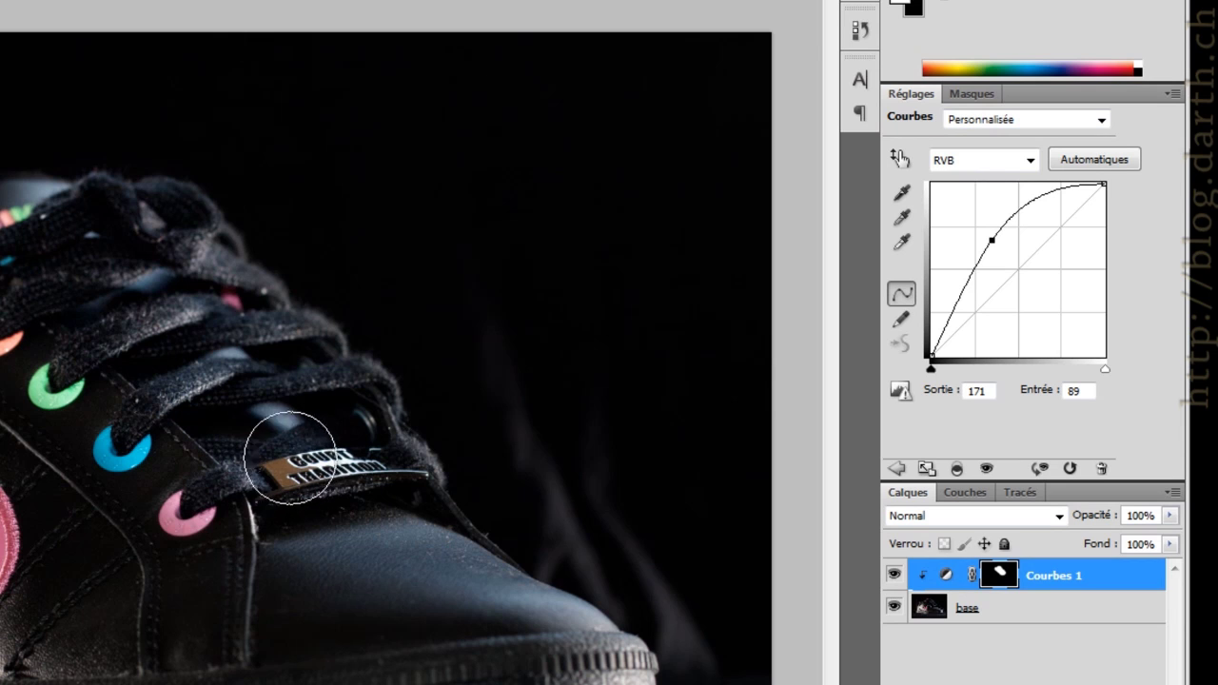
- Add a second clipped Curves layer and darken the image with a curve point at input 178, output 119
left_click(897, 470)
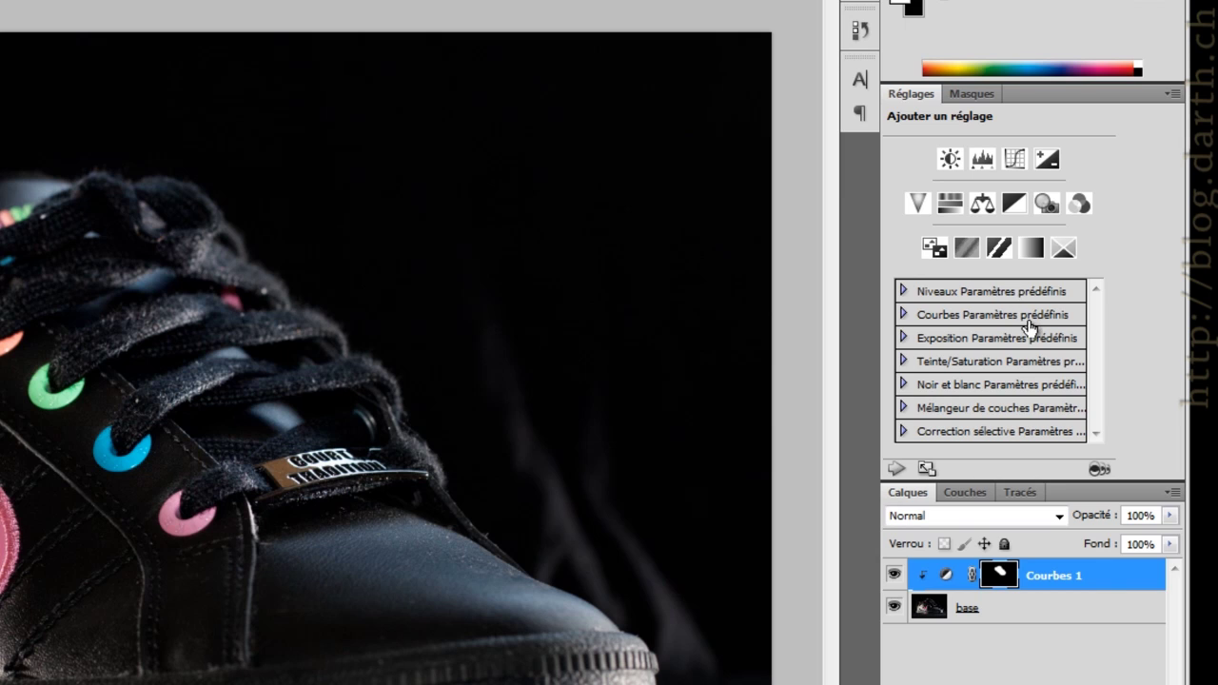
left_click(1018, 163)
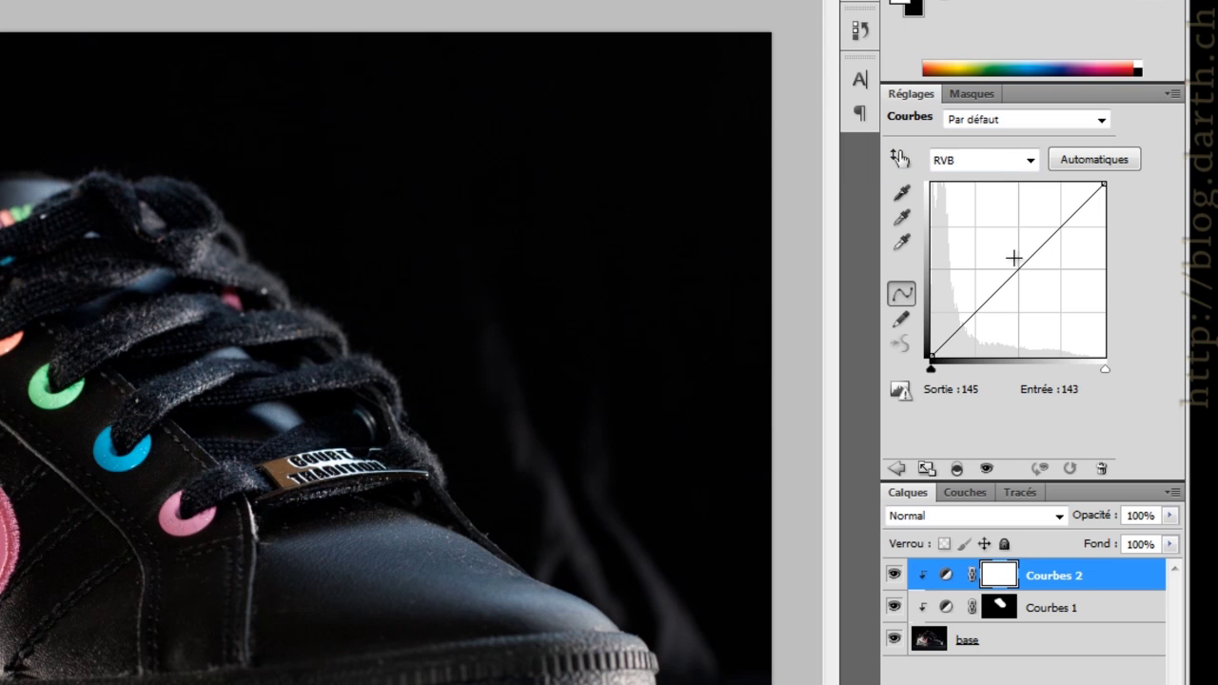
left_click_drag(1017, 270, 1034, 279)
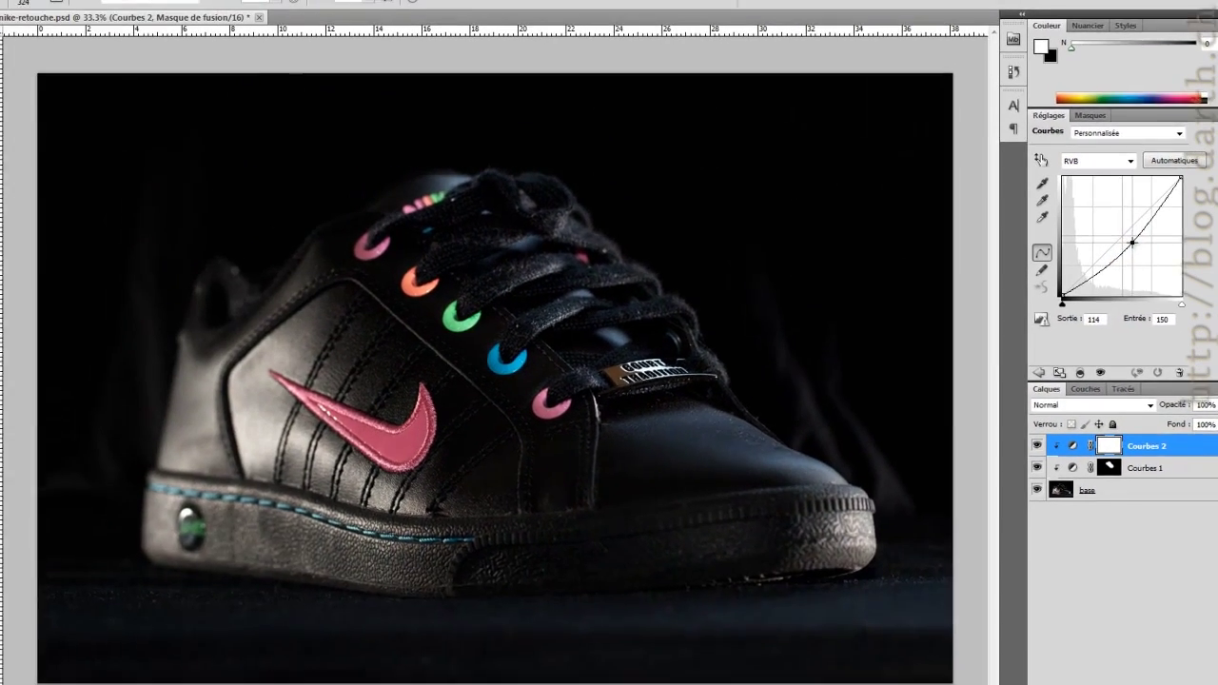
left_click_drag(1132, 242, 1151, 238)
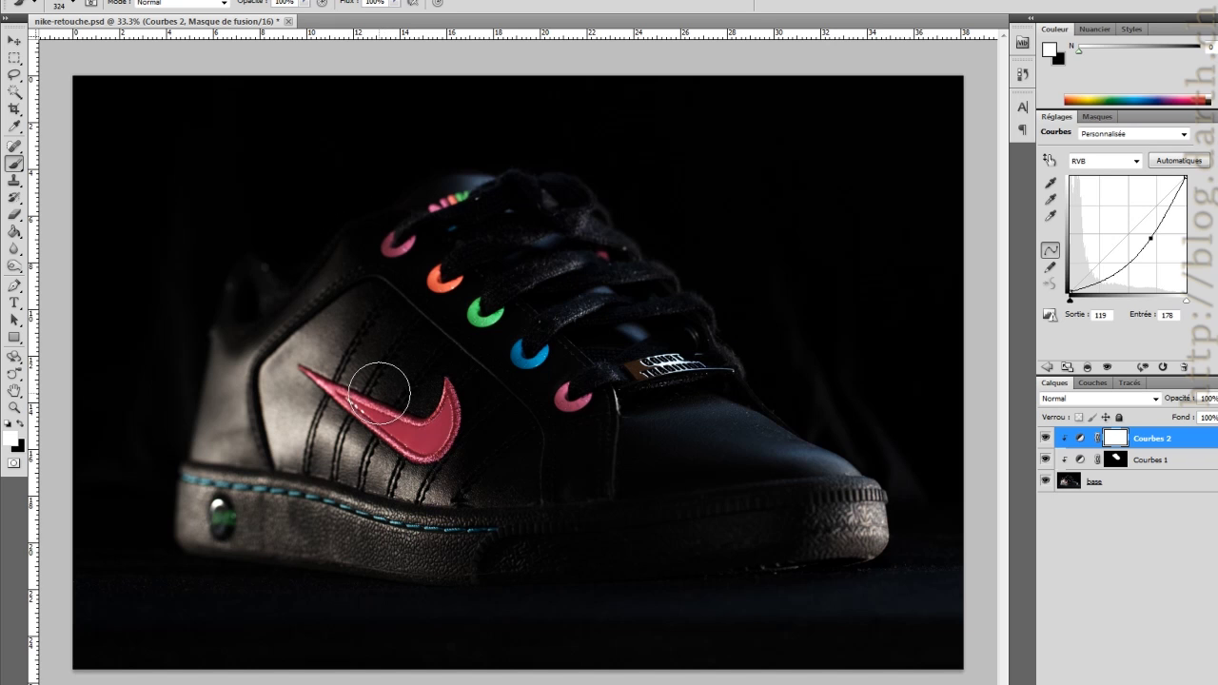
- Fill the Courbes 2 layer mask with black using the Paint Bucket
left_click(20, 426)
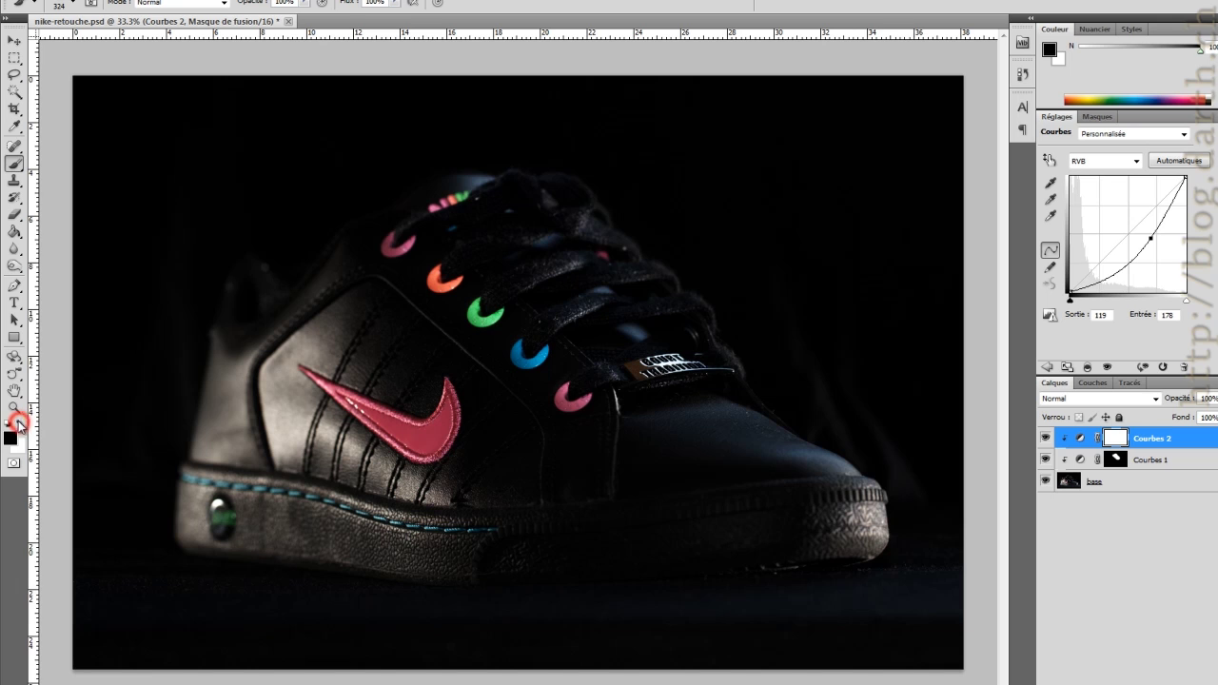
left_click(15, 233)
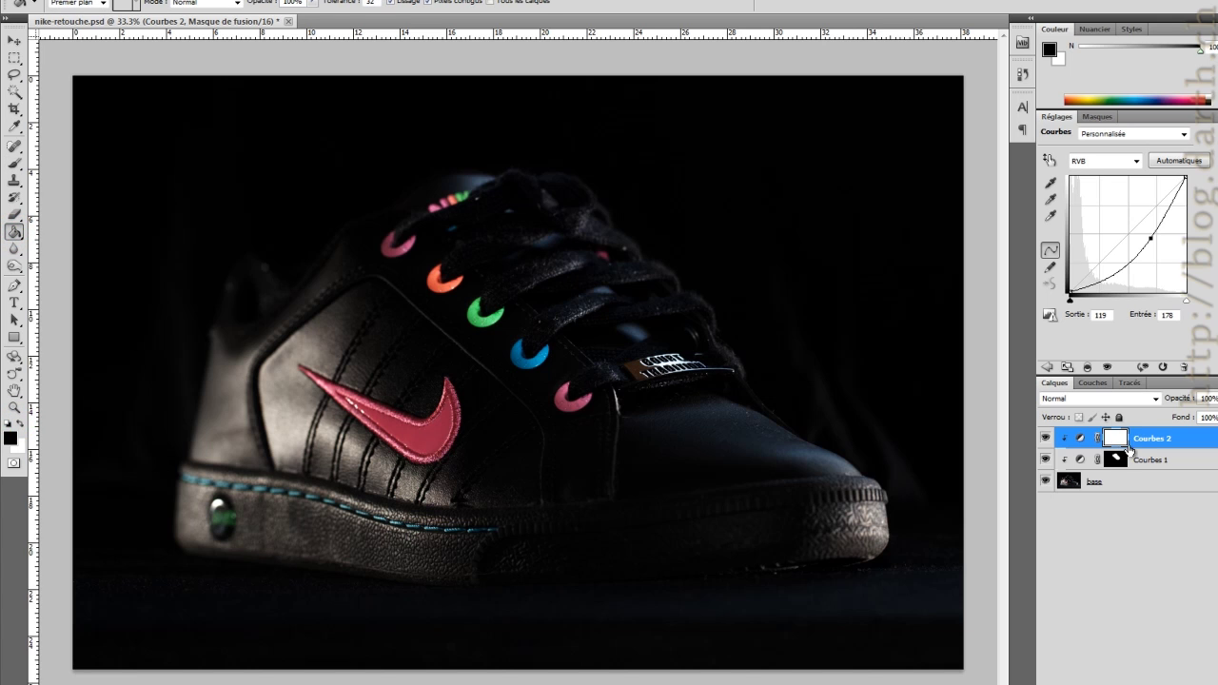
left_click(585, 344)
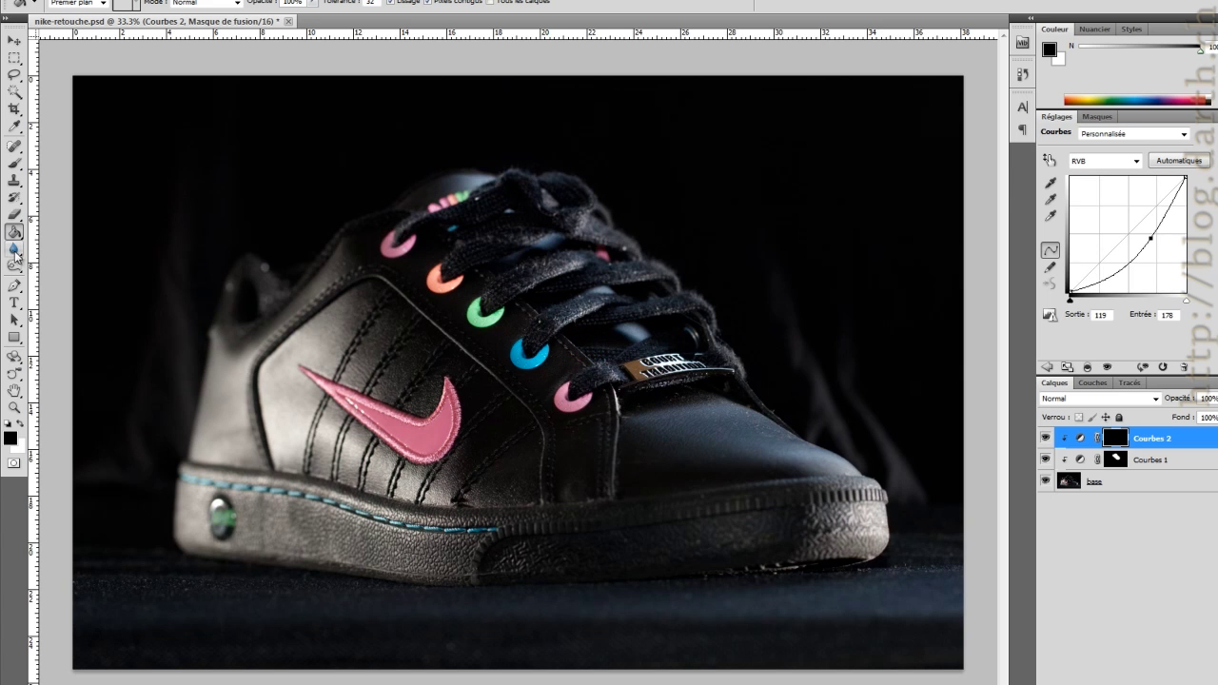
- Paint white on the Courbes 2 mask over the background fabric folds on both sides of the shoe
left_click(16, 162)
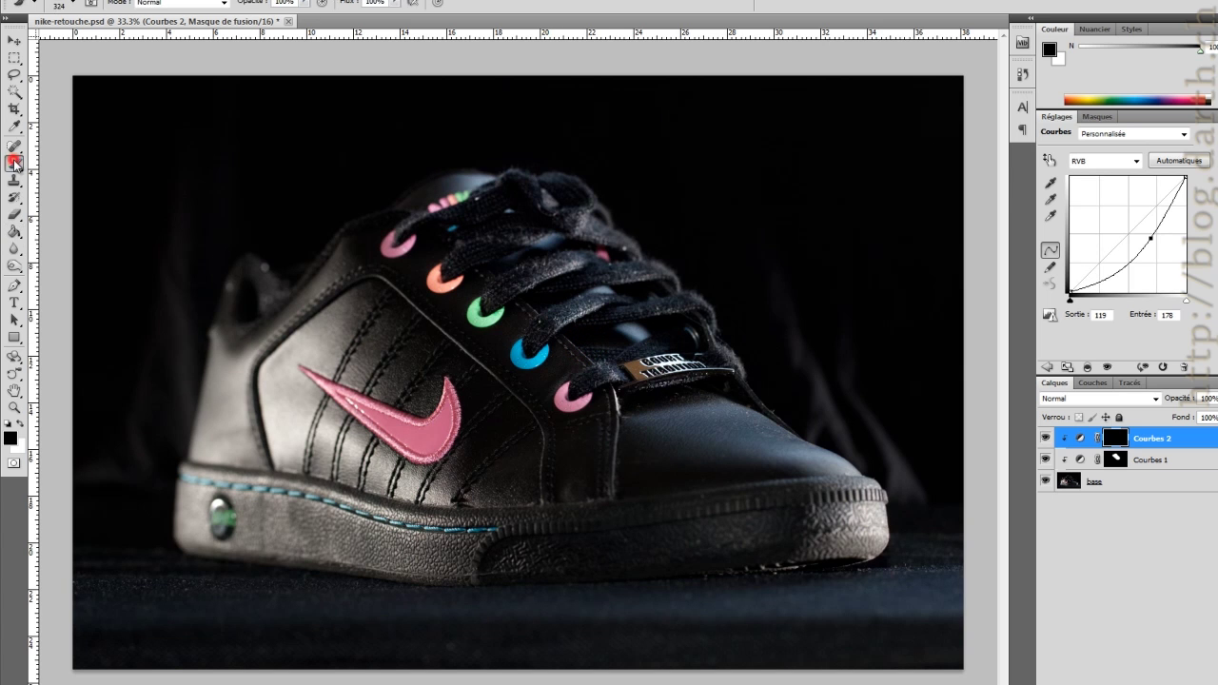
left_click(19, 425)
left_click(786, 286)
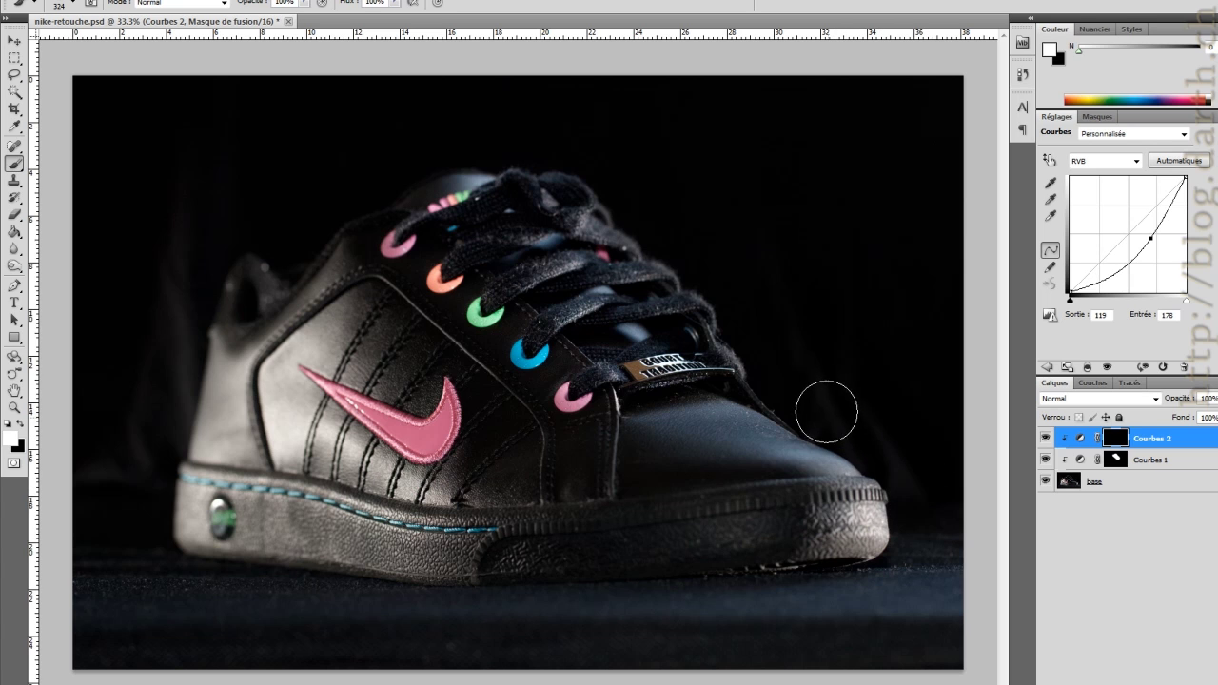
left_click_drag(862, 428, 920, 456)
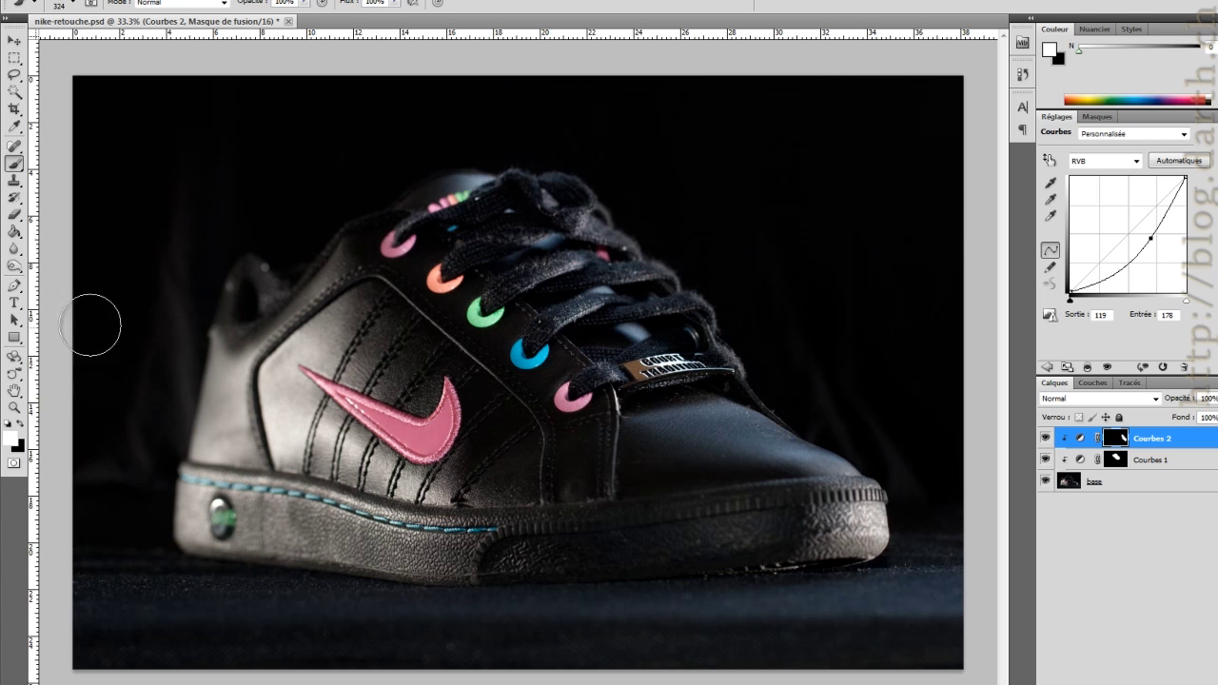
left_click(153, 281)
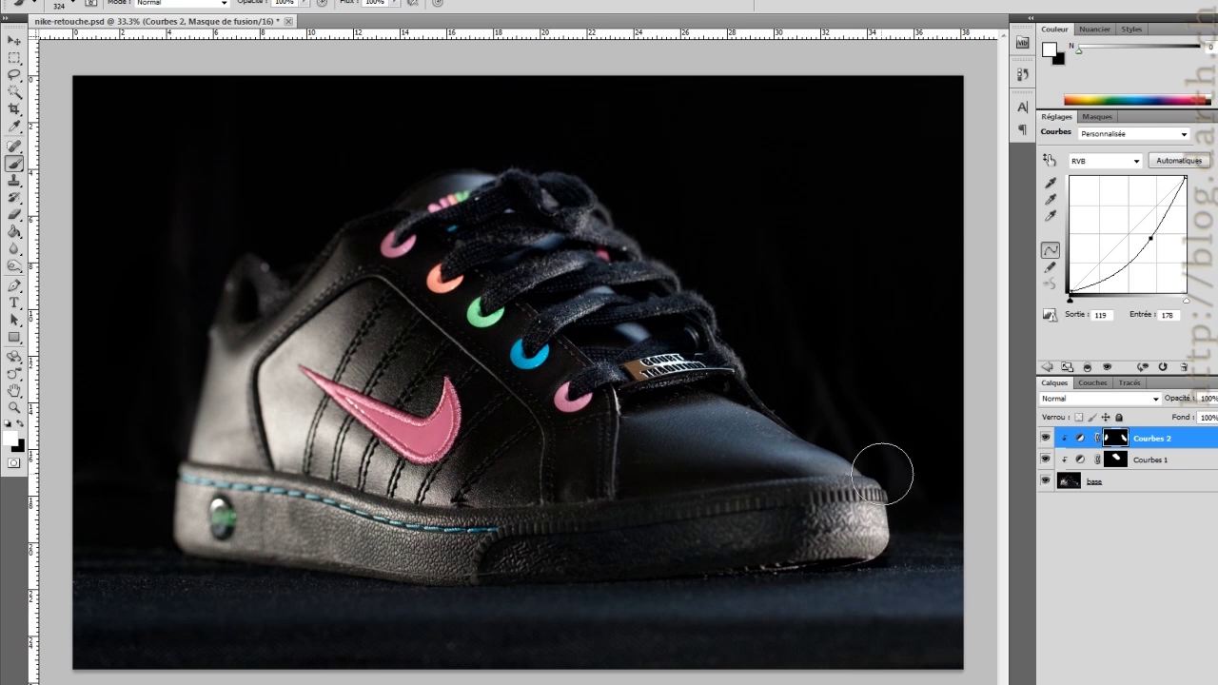
left_click_drag(913, 439, 881, 423)
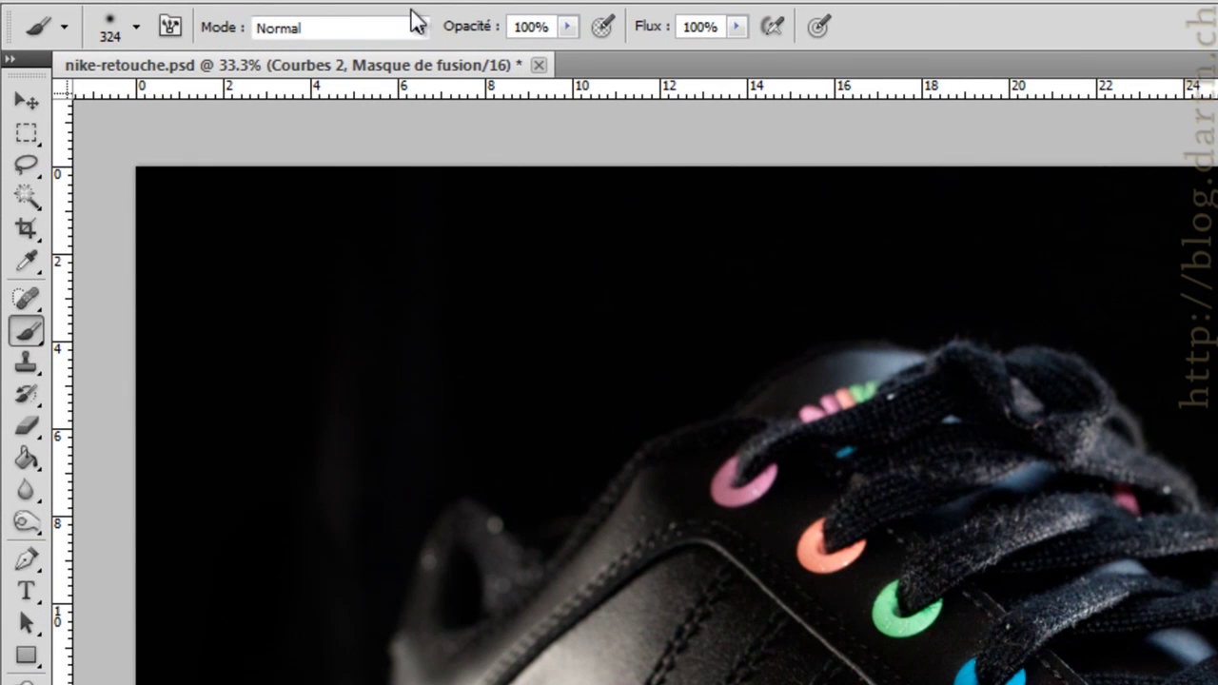
- Reduce the brush opacity and paint white on the Courbes 2 mask over the fabric in front of the shoe
left_click(566, 27)
left_click_drag(566, 57, 498, 54)
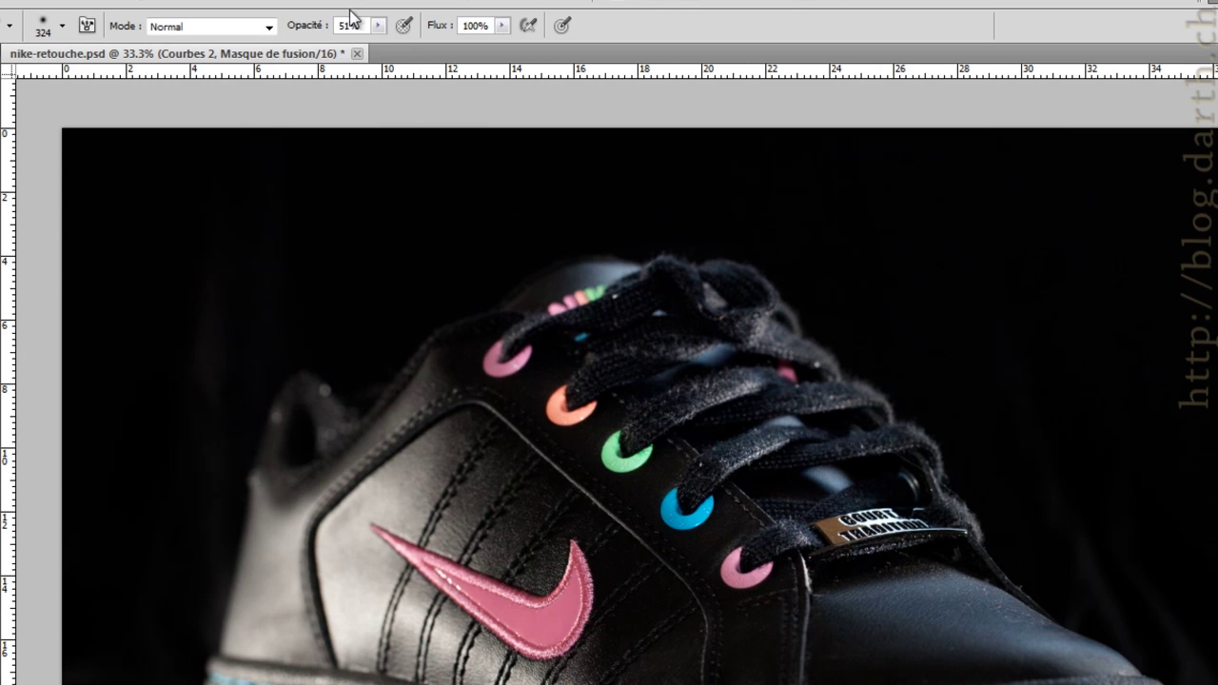
left_click(379, 29)
left_click_drag(377, 46, 355, 50)
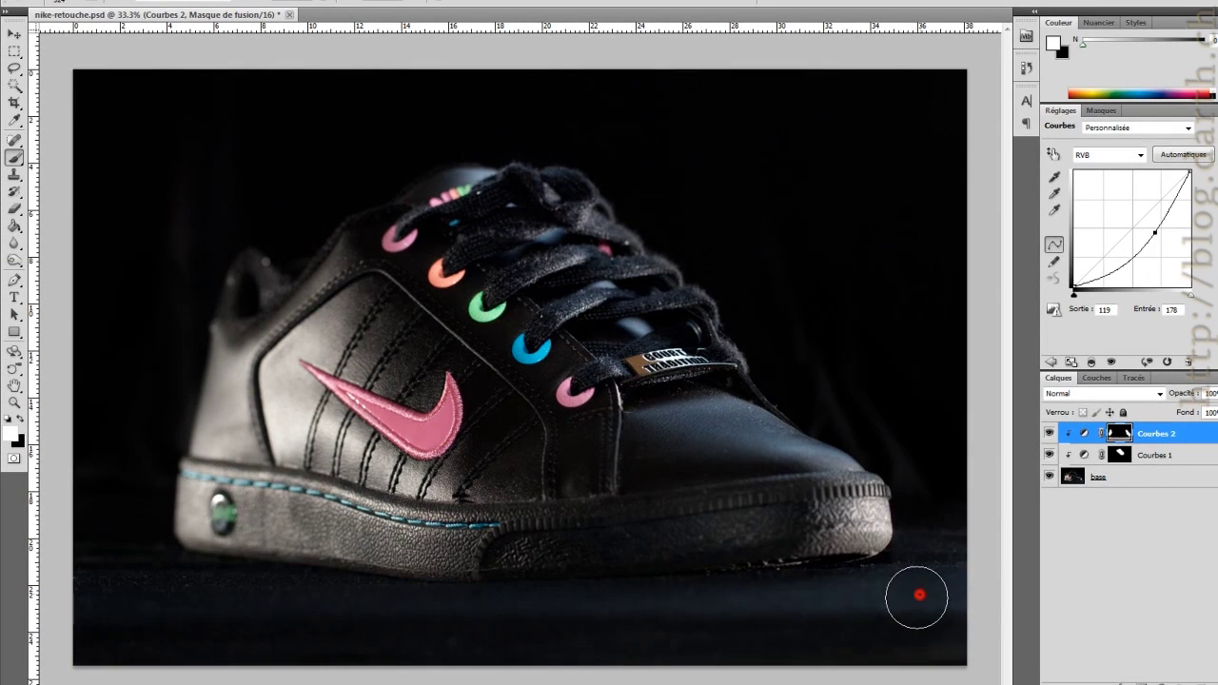
left_click_drag(916, 597, 933, 599)
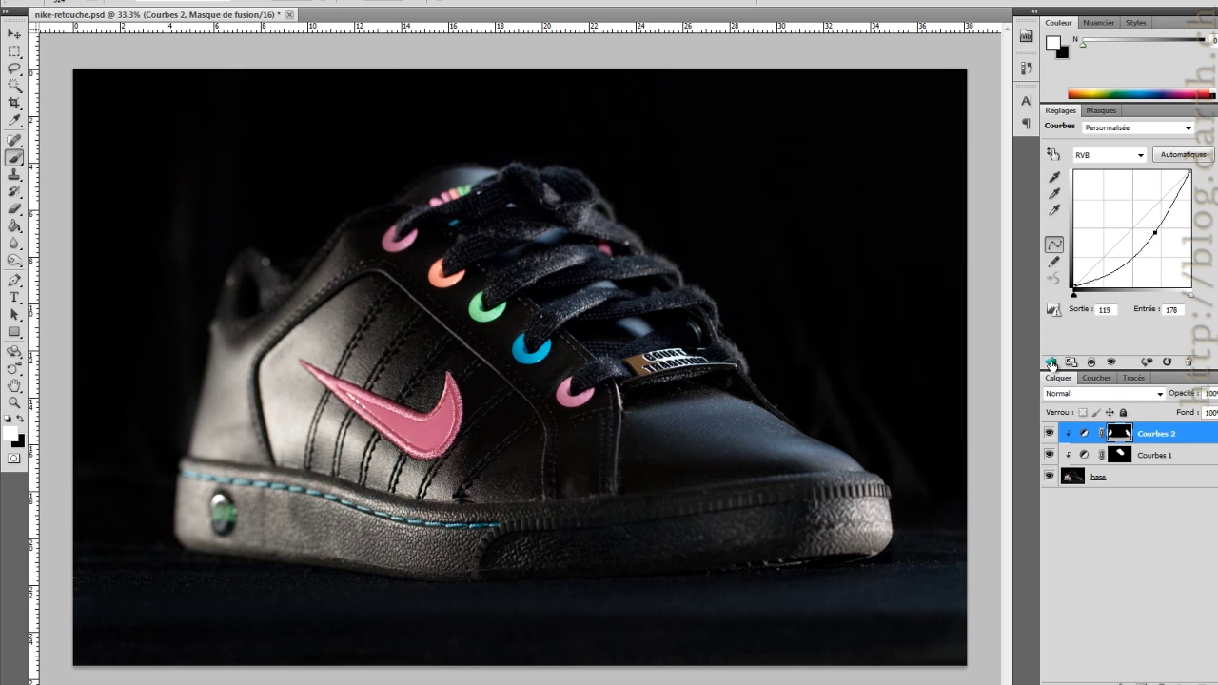
- Add a third clipped Curves layer and brighten the whole image with a curve point at input 115, output 160
left_click(1050, 363)
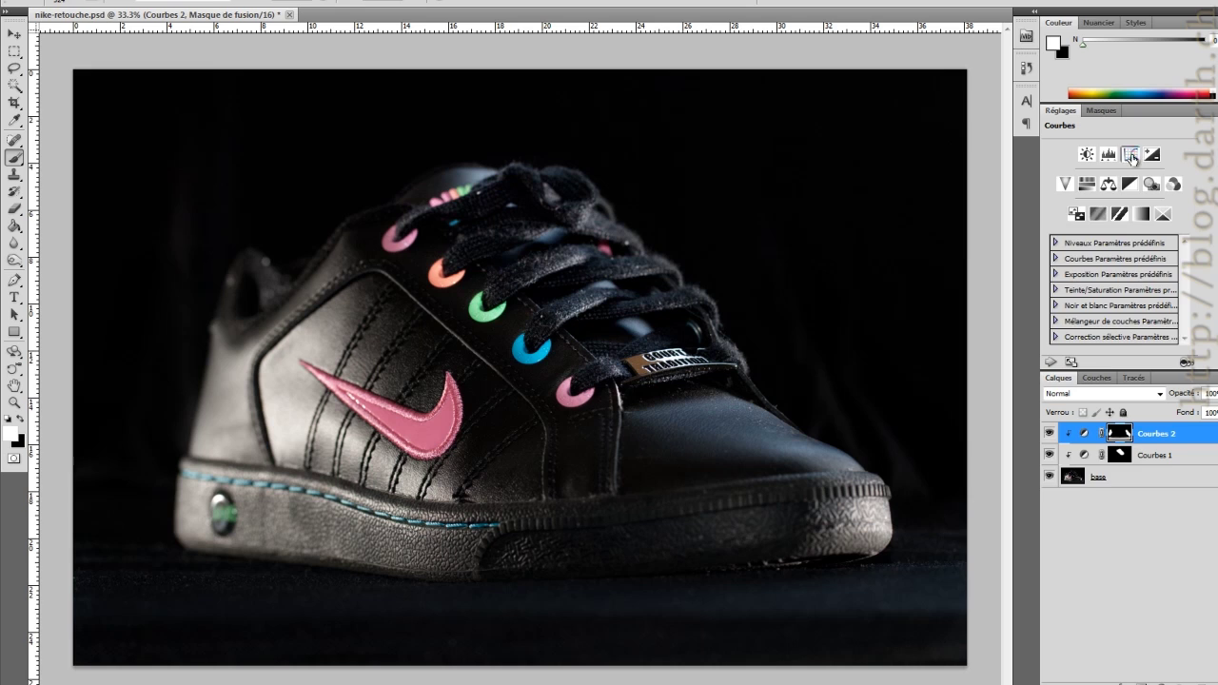
left_click(1130, 154)
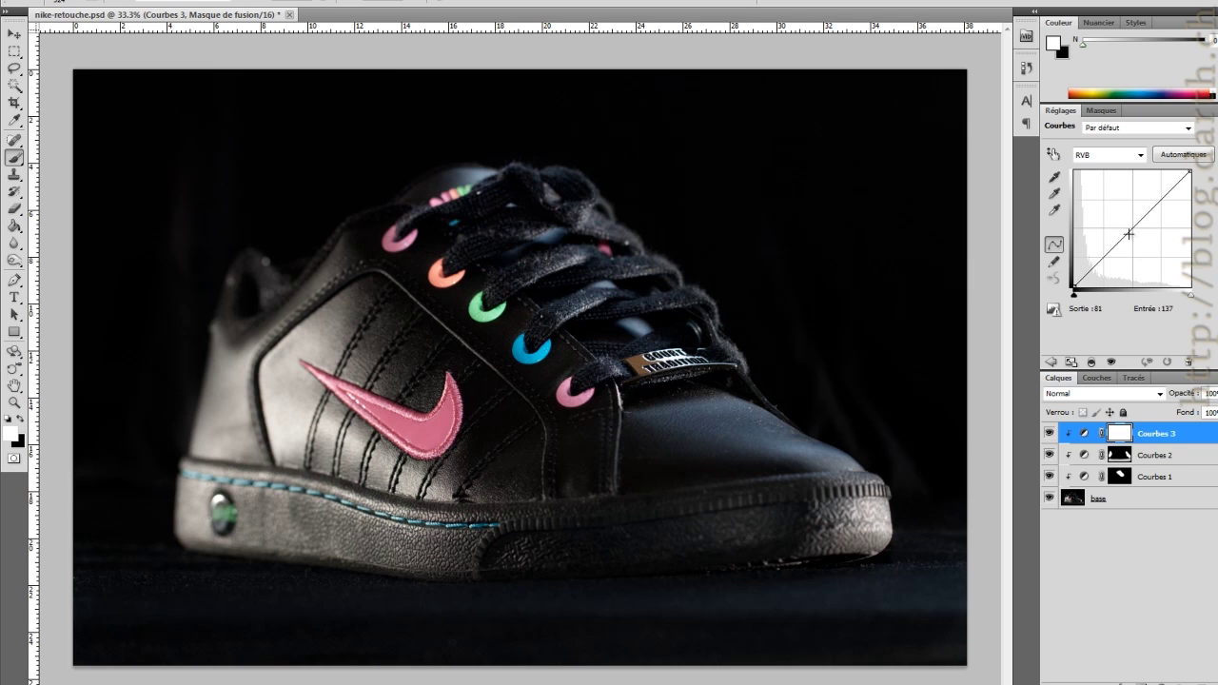
left_click_drag(1133, 228, 1127, 215)
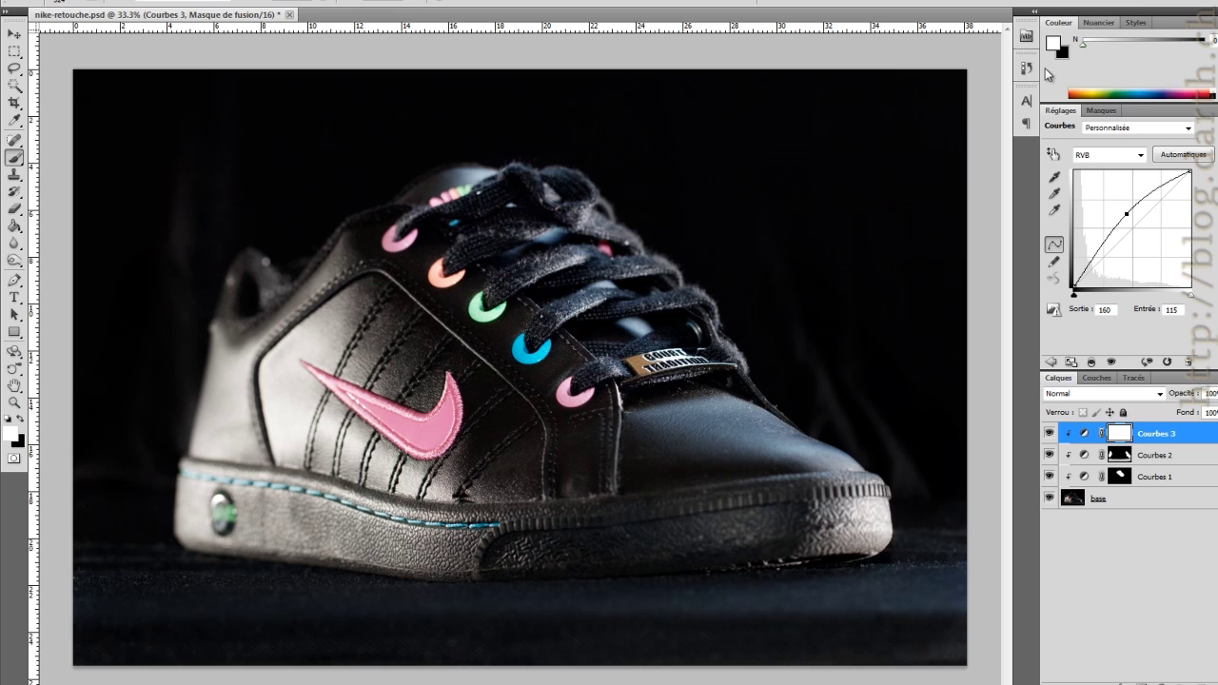
- Return the document to its initial "Ouvrir" state in the history
left_click(1026, 71)
left_click_drag(1005, 164, 1004, 95)
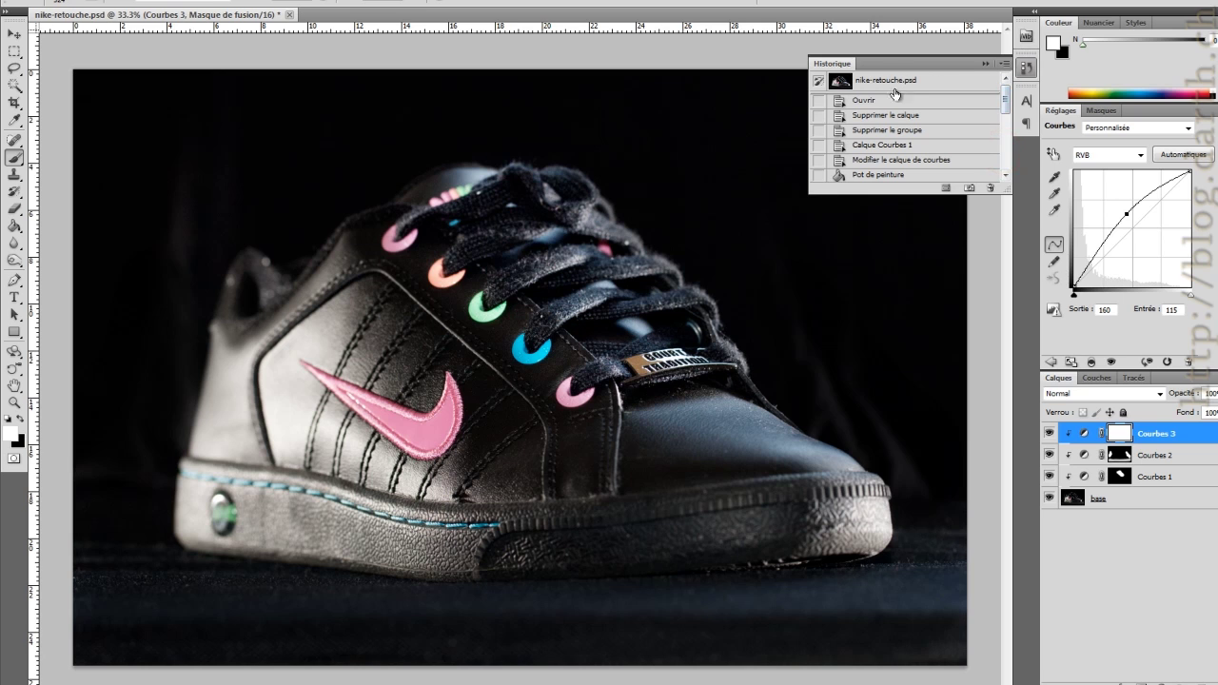
left_click(895, 102)
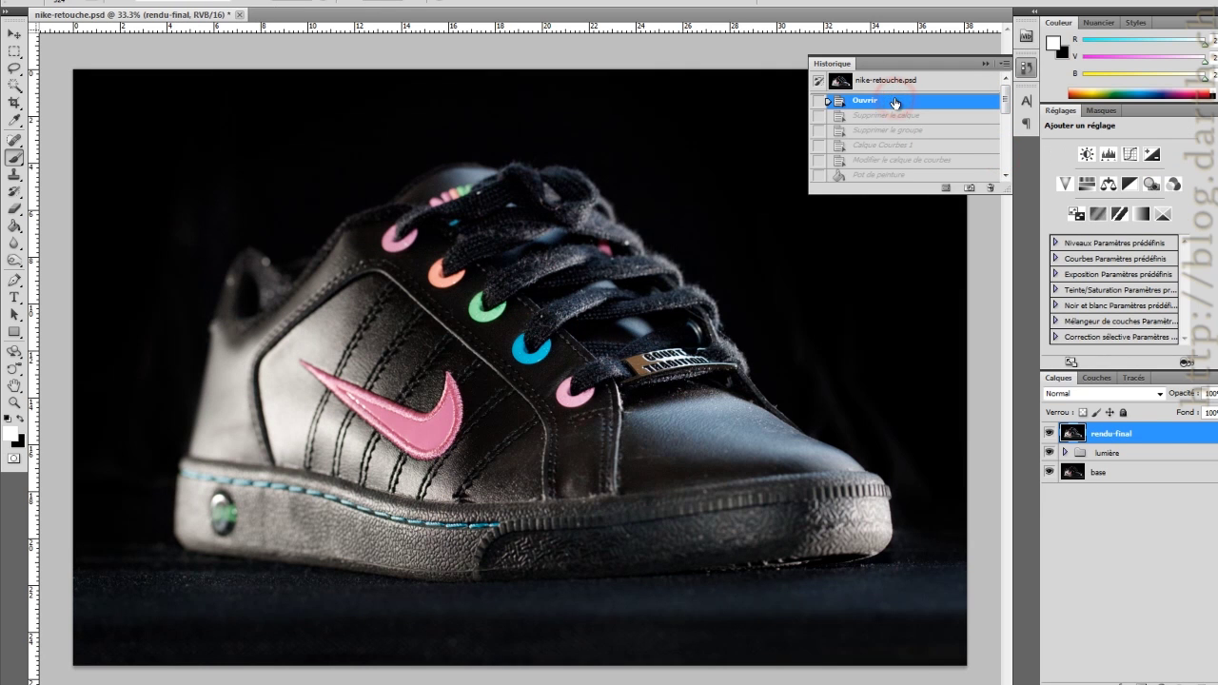